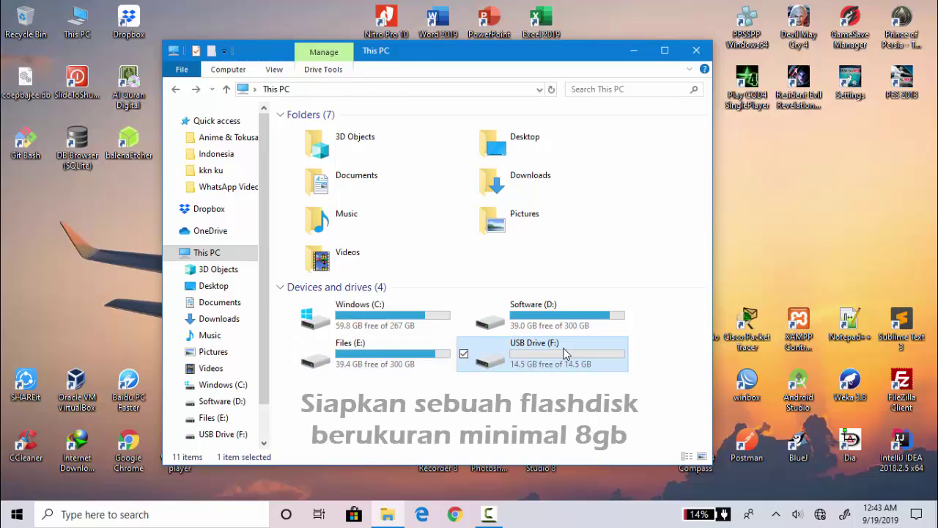
Launch rufus-3.3.exe from the Application folder on the Software (D:) drive.
{"action": "left_click", "coordinate": [549, 351]}
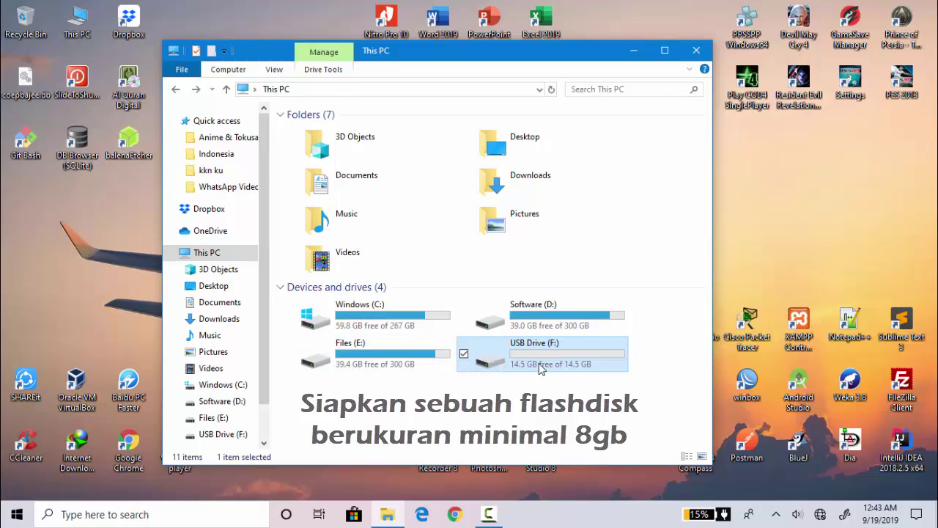
{"action": "double_click", "coordinate": [555, 324]}
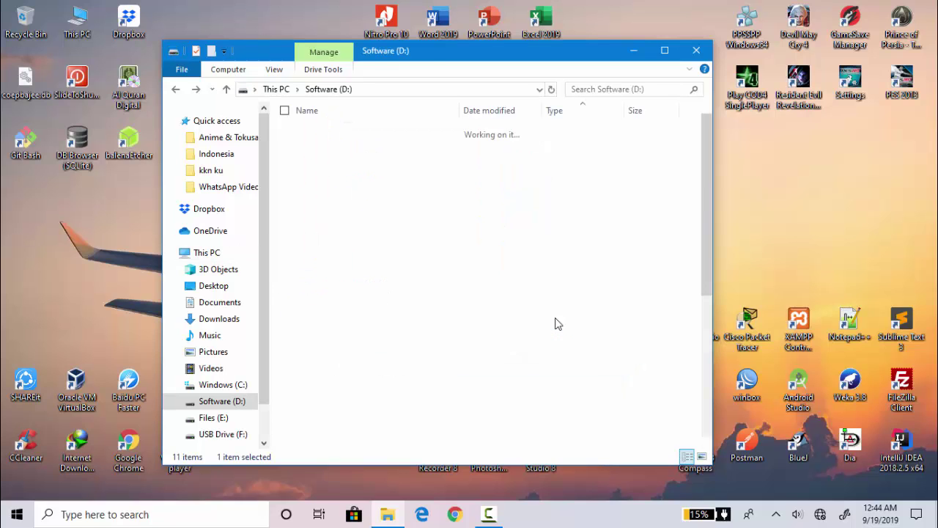
{"action": "scroll", "coordinate": [496, 311], "scroll_direction": "down", "scroll_amount": 5}
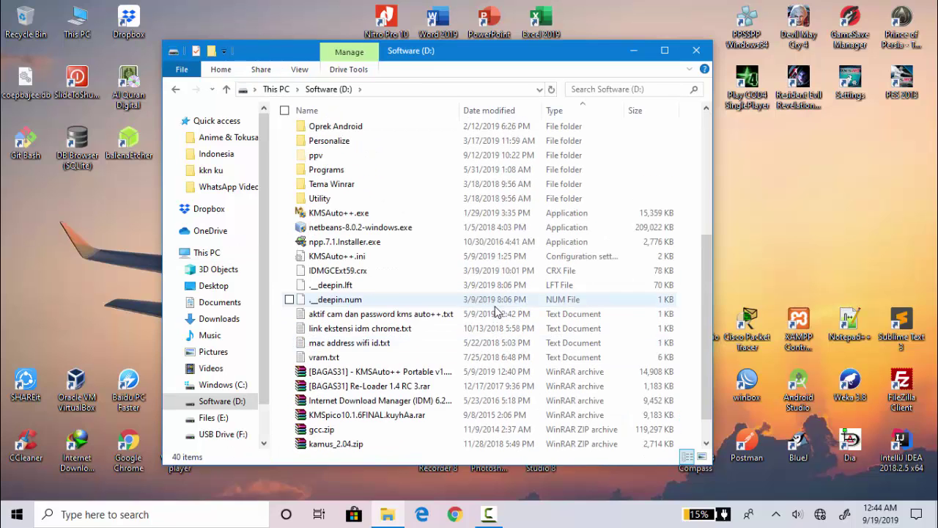
{"action": "scroll", "coordinate": [496, 312], "scroll_direction": "up", "scroll_amount": 5}
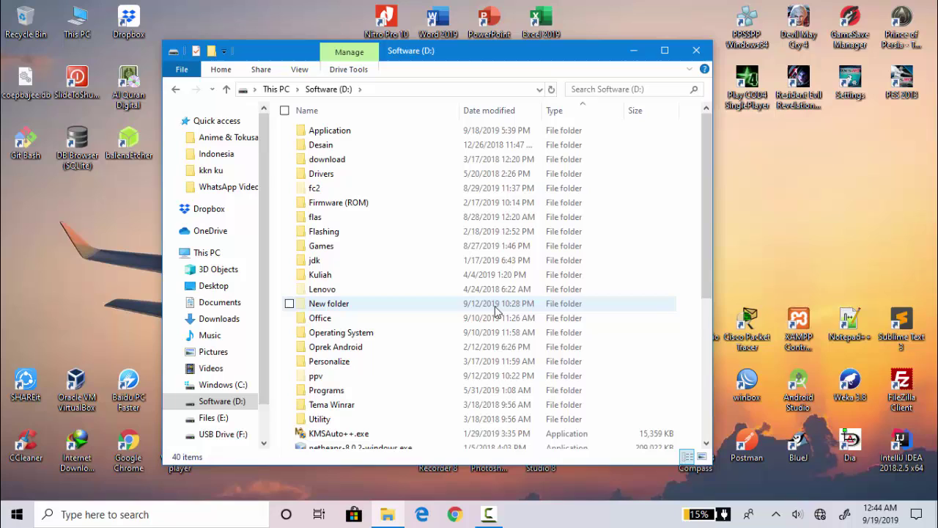
{"action": "double_click", "coordinate": [421, 136]}
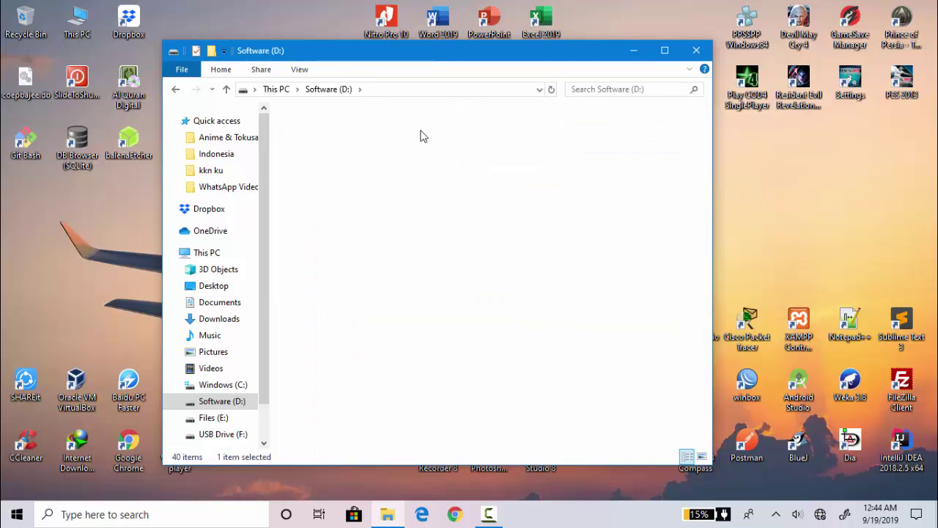
{"action": "scroll", "coordinate": [442, 331], "scroll_direction": "down", "scroll_amount": 3}
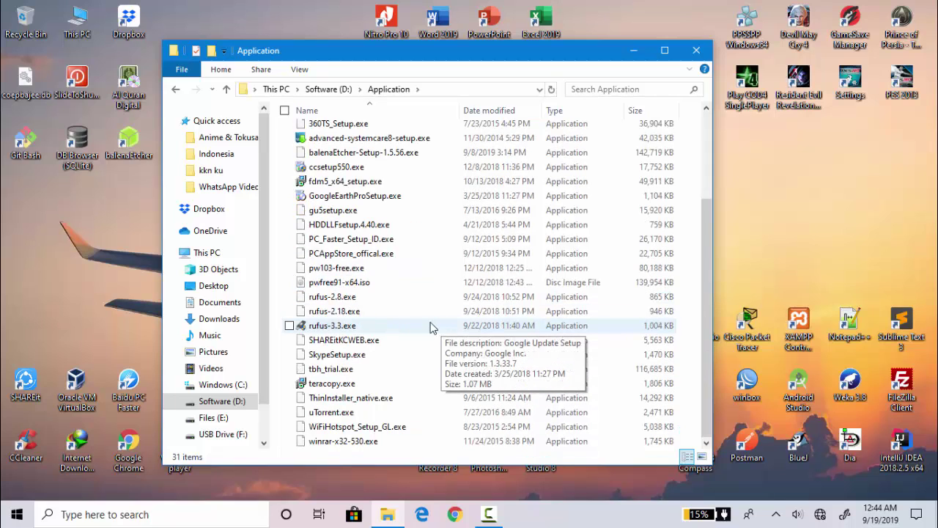
{"action": "left_click", "coordinate": [401, 329]}
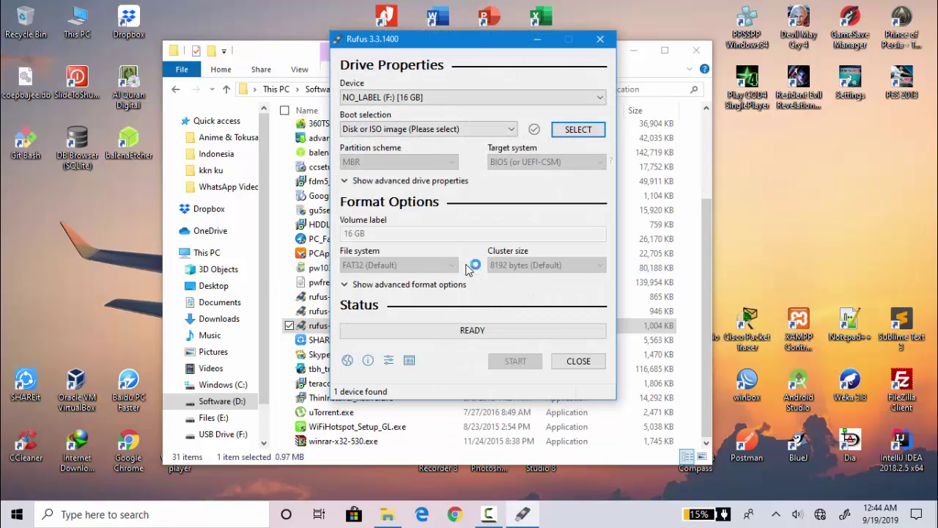
Keep the 16 GB drive F: as the device and load deepin-15.11-amd64.iso as the boot image.
{"action": "left_click", "coordinate": [510, 101]}
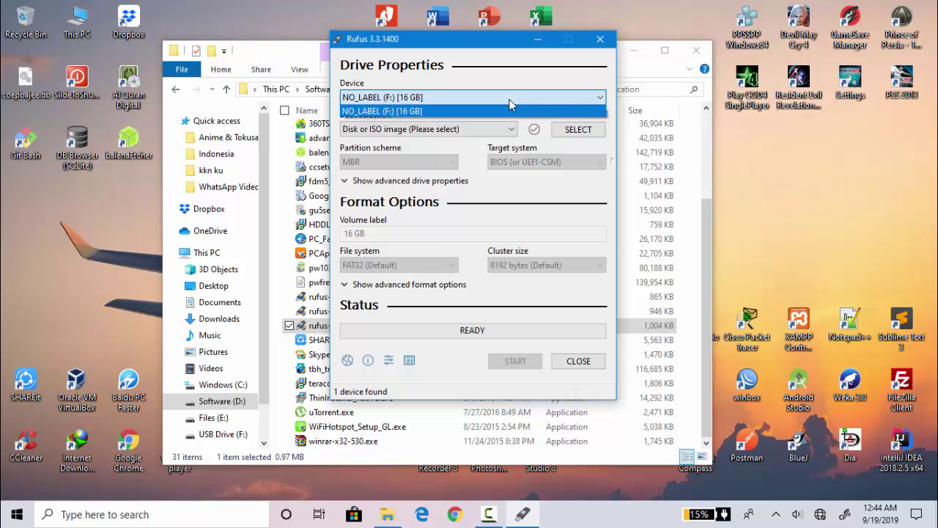
{"action": "left_click", "coordinate": [511, 104]}
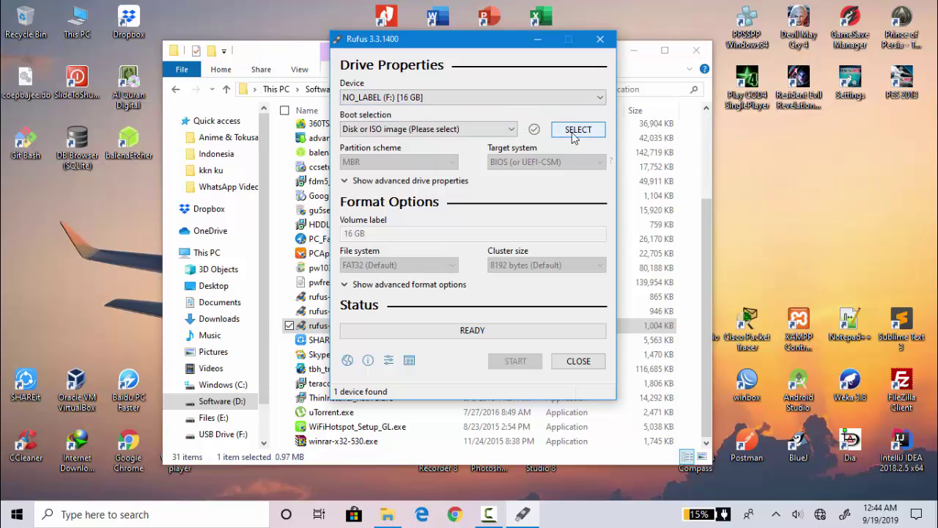
{"action": "left_click", "coordinate": [578, 130]}
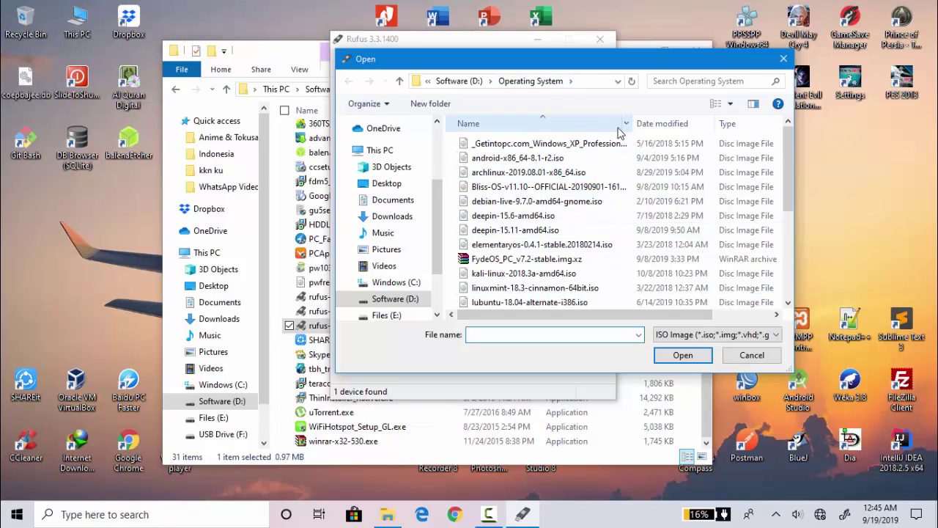
{"action": "double_click", "coordinate": [562, 235]}
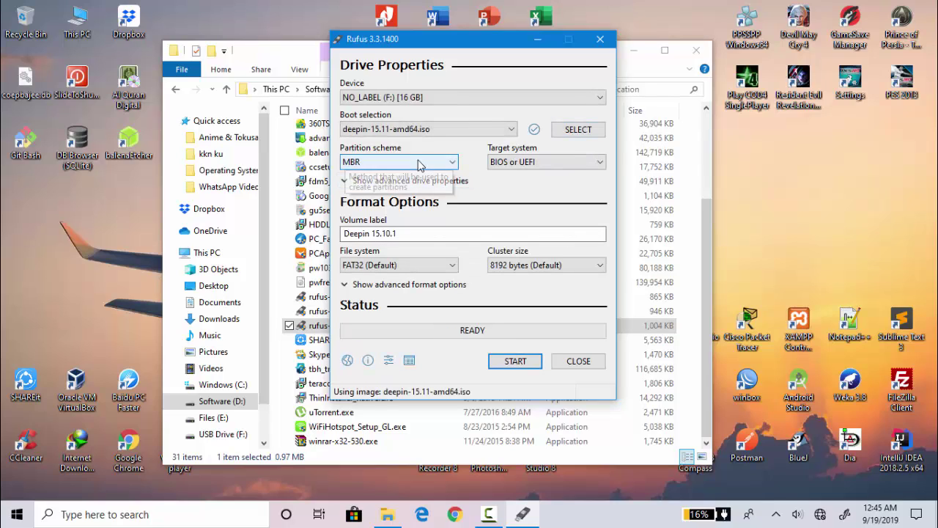
Check the partition style of Disk 0 in its volume properties in Disk Management, and close Disk Management.
{"action": "left_click", "coordinate": [418, 161]}
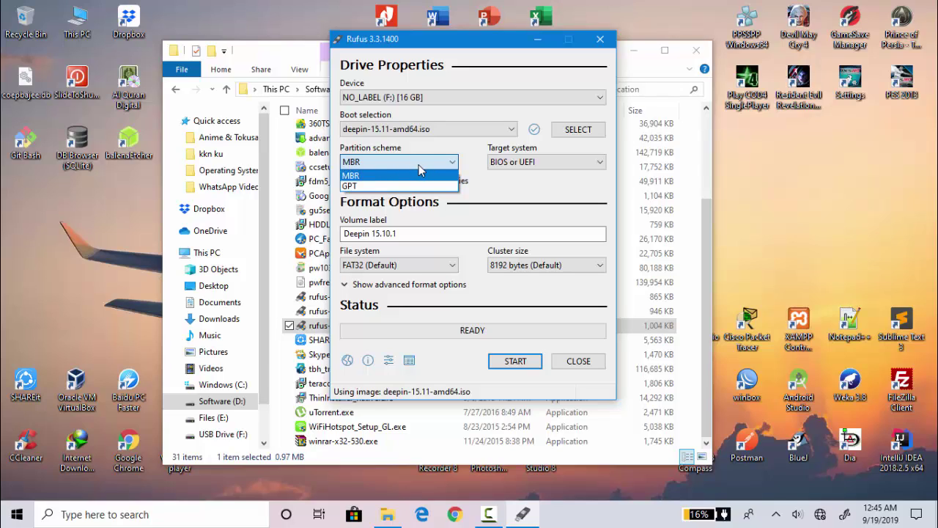
{"action": "left_click", "coordinate": [418, 164]}
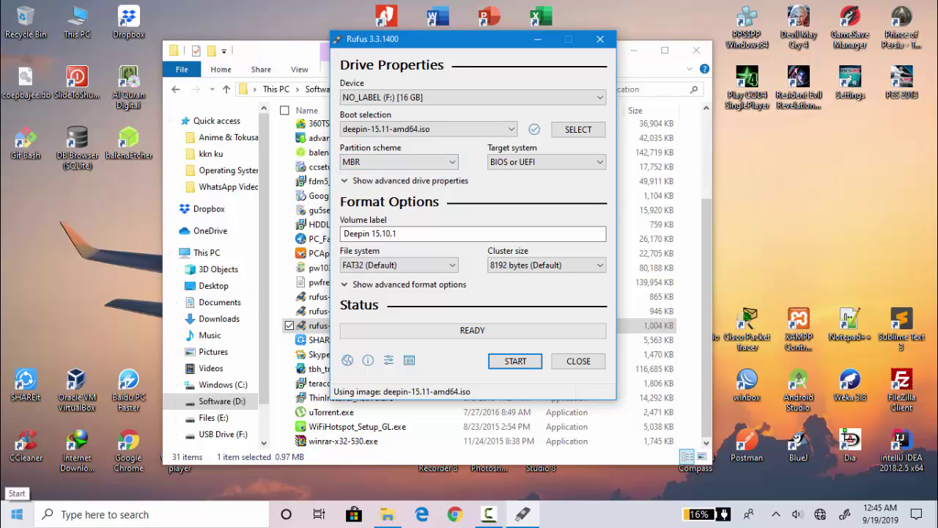
{"action": "right_click", "coordinate": [16, 513]}
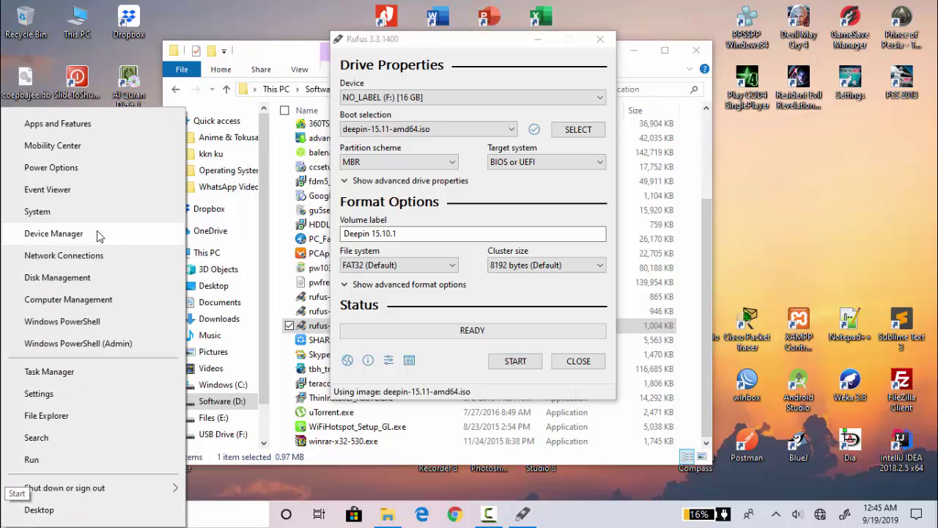
{"action": "left_click", "coordinate": [35, 277]}
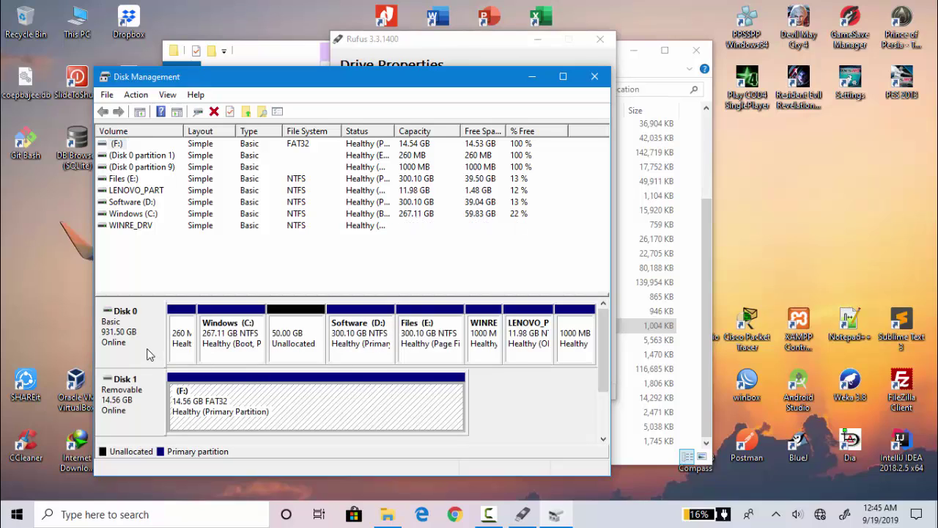
{"action": "right_click", "coordinate": [146, 355]}
{"action": "left_click", "coordinate": [194, 408]}
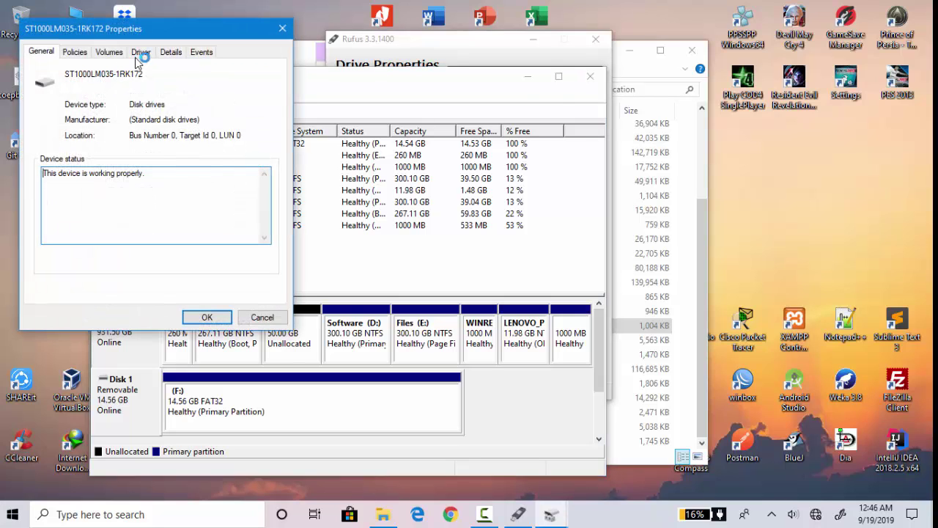
{"action": "left_click", "coordinate": [172, 52]}
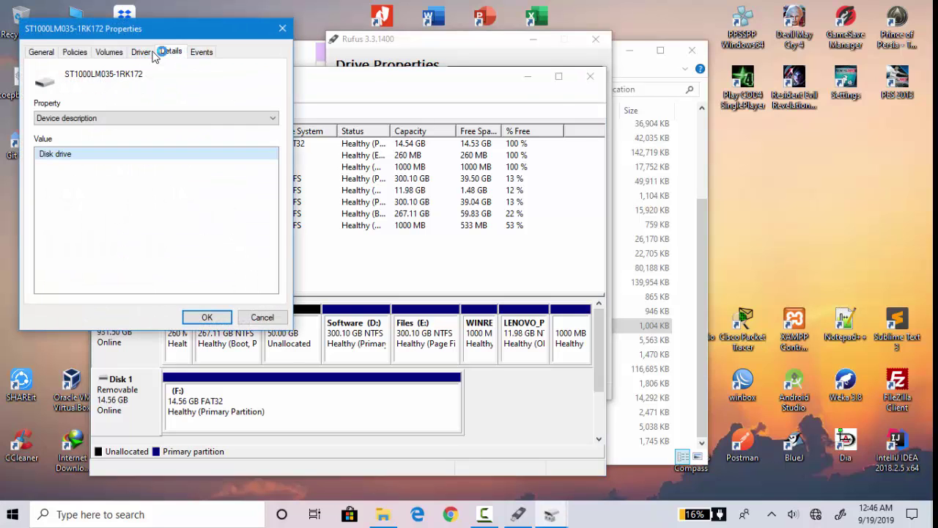
{"action": "left_click", "coordinate": [108, 52]}
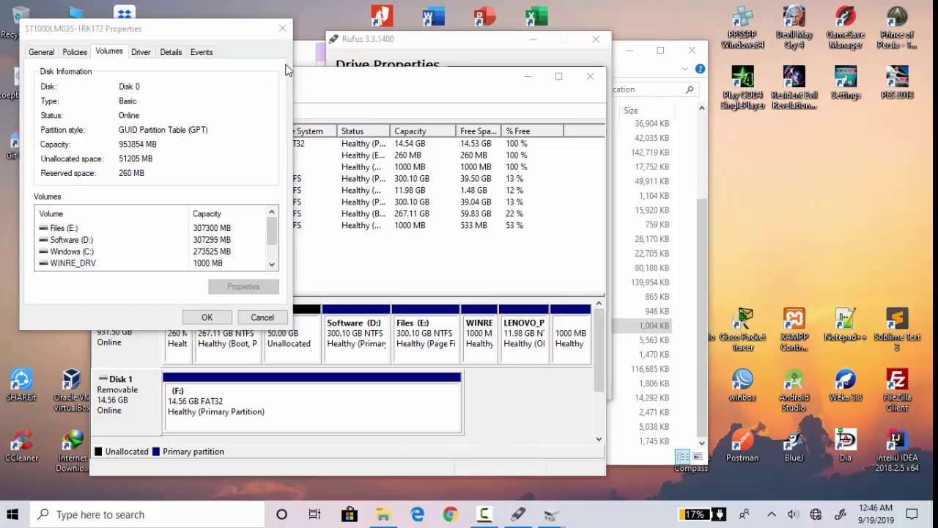
{"action": "left_click", "coordinate": [284, 31]}
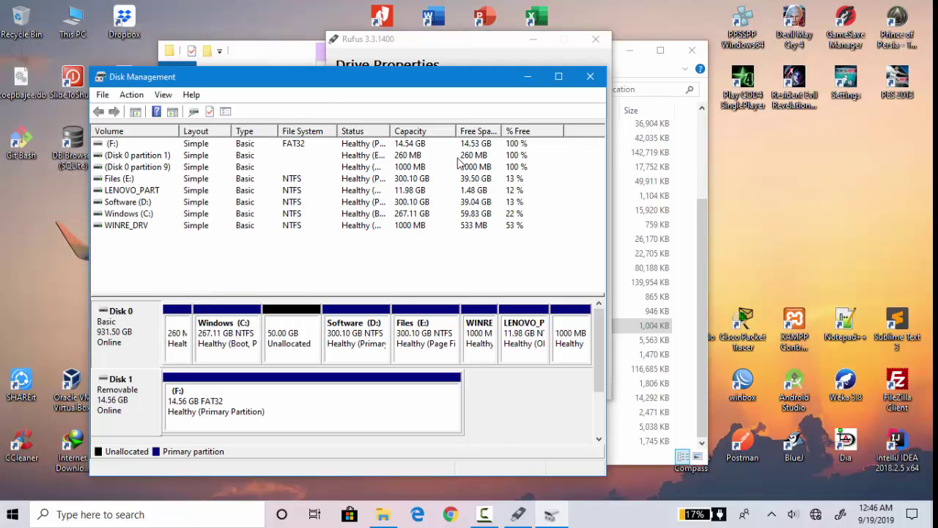
{"action": "left_click", "coordinate": [595, 76]}
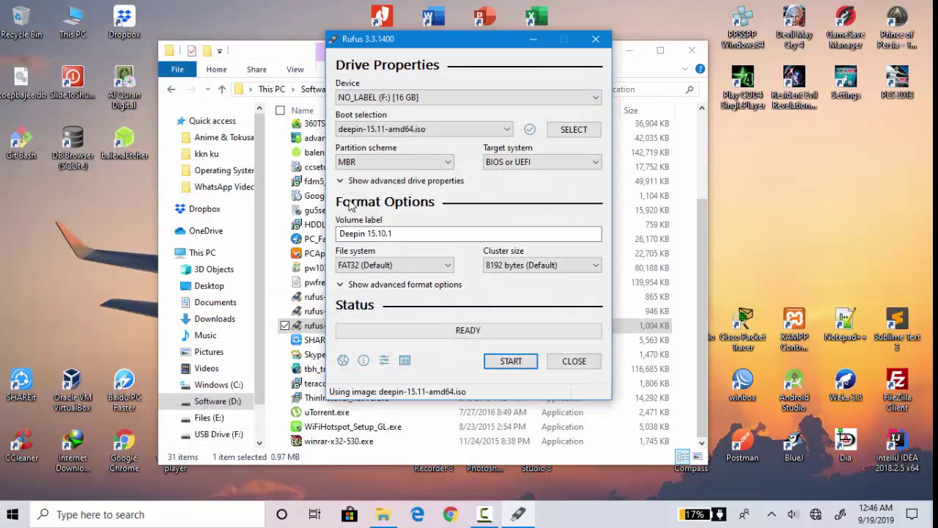
Set the partition scheme to GPT and keep UEFI (non CSM) as the target system.
{"action": "left_click", "coordinate": [408, 161]}
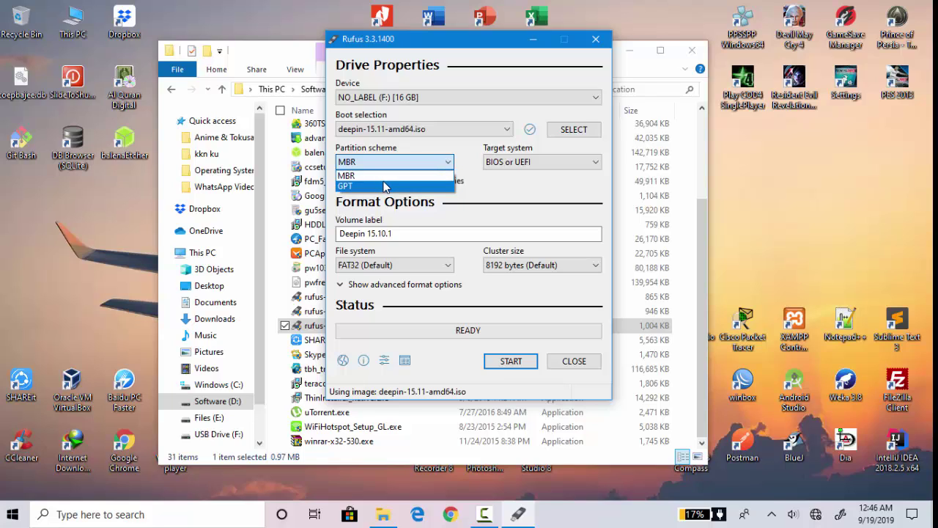
{"action": "left_click", "coordinate": [384, 186]}
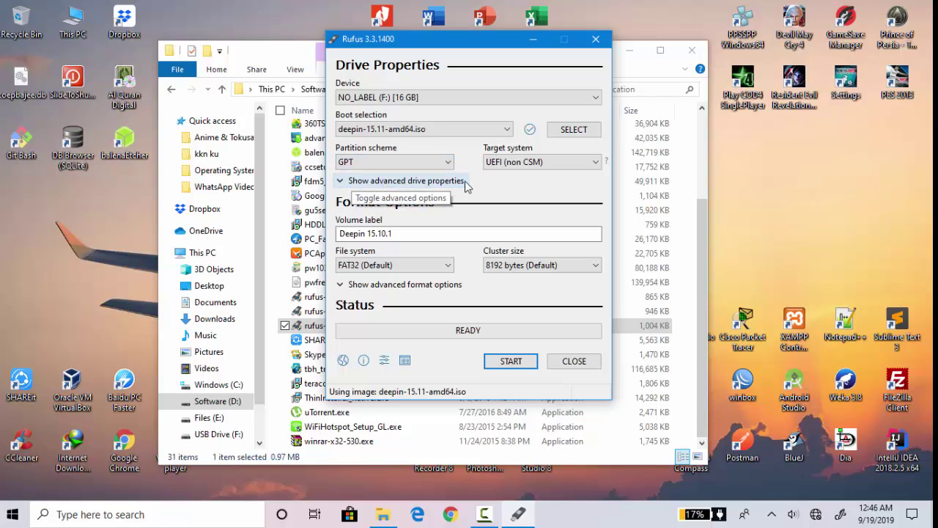
{"action": "left_click", "coordinate": [523, 163]}
{"action": "left_click", "coordinate": [523, 164]}
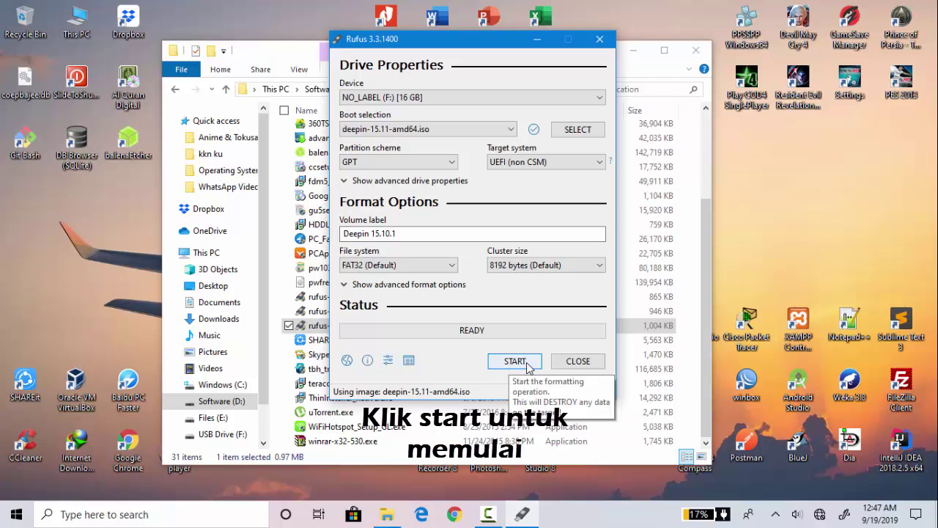
Start writing the image to the USB drive in ISO Image mode, accept the data erasure, and minimize File Explorer.
{"action": "left_click", "coordinate": [526, 362]}
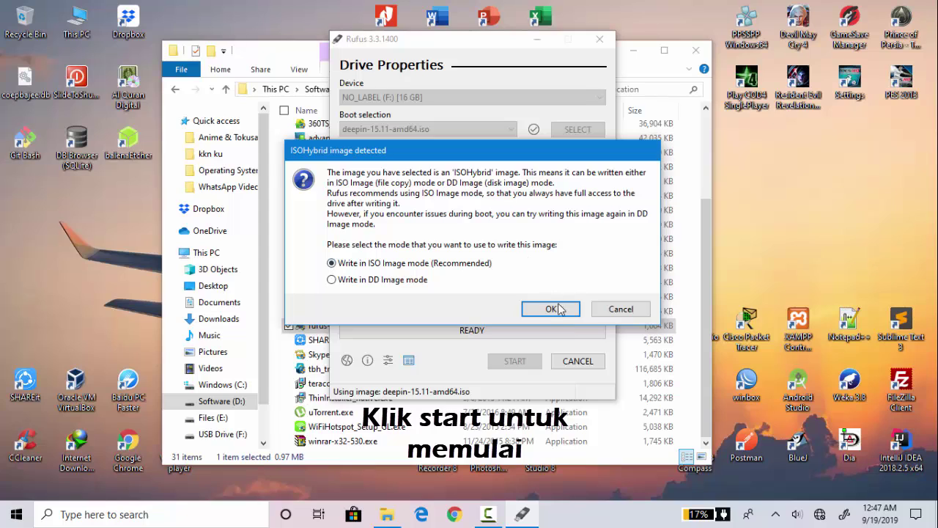
{"action": "left_click", "coordinate": [551, 309]}
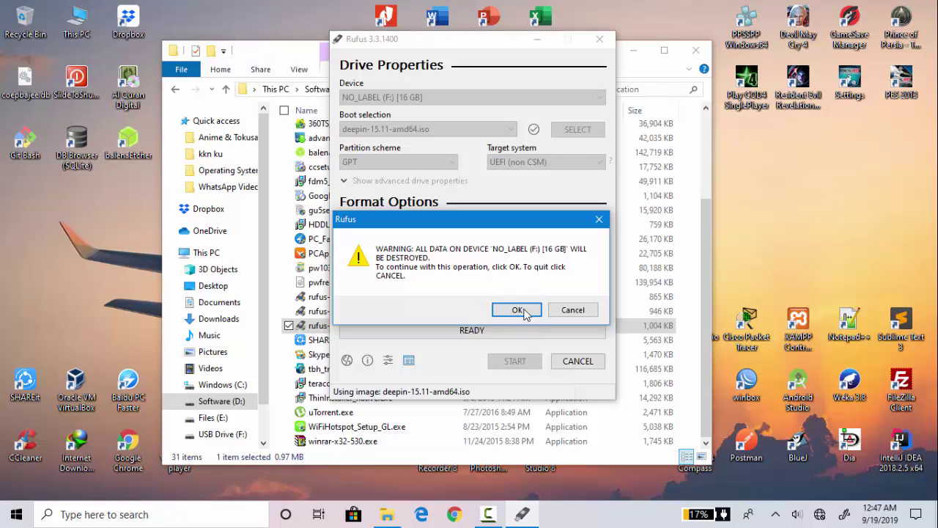
{"action": "left_click", "coordinate": [519, 311]}
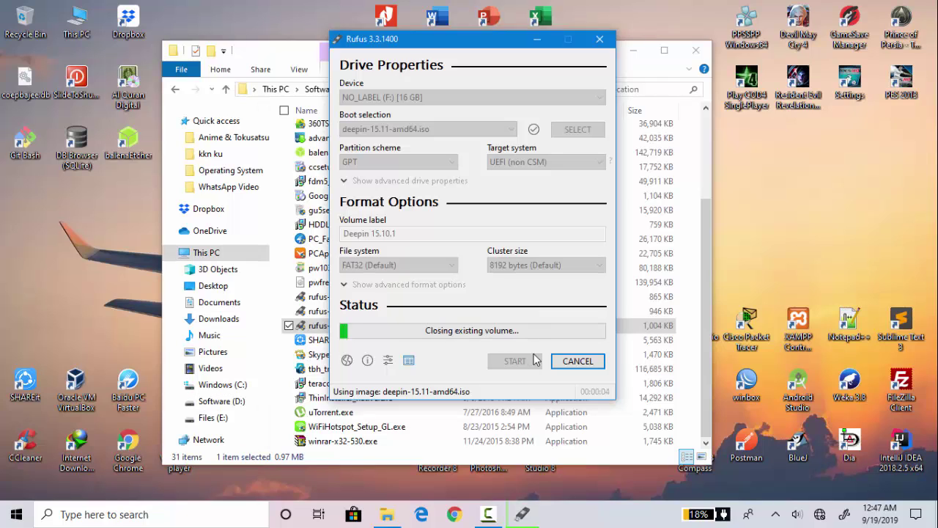
{"action": "left_click", "coordinate": [633, 50]}
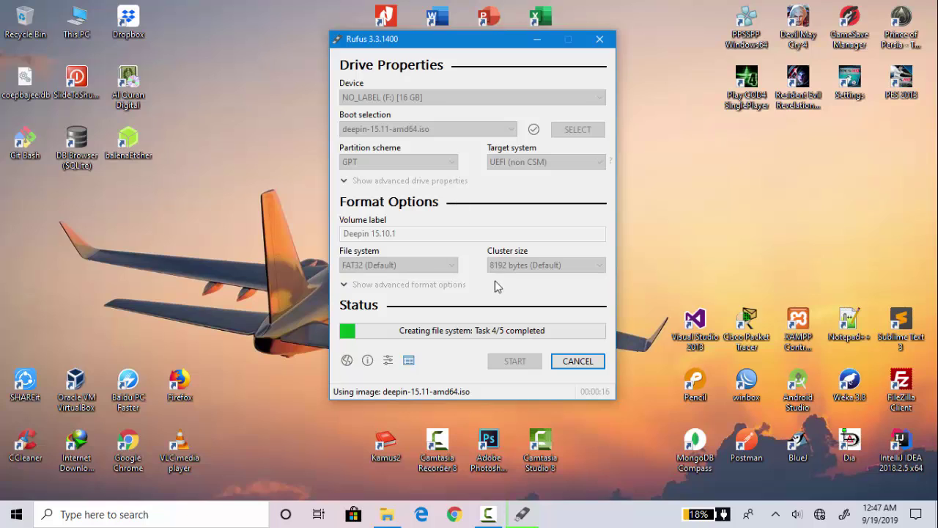
{"action": "left_click", "coordinate": [501, 517]}
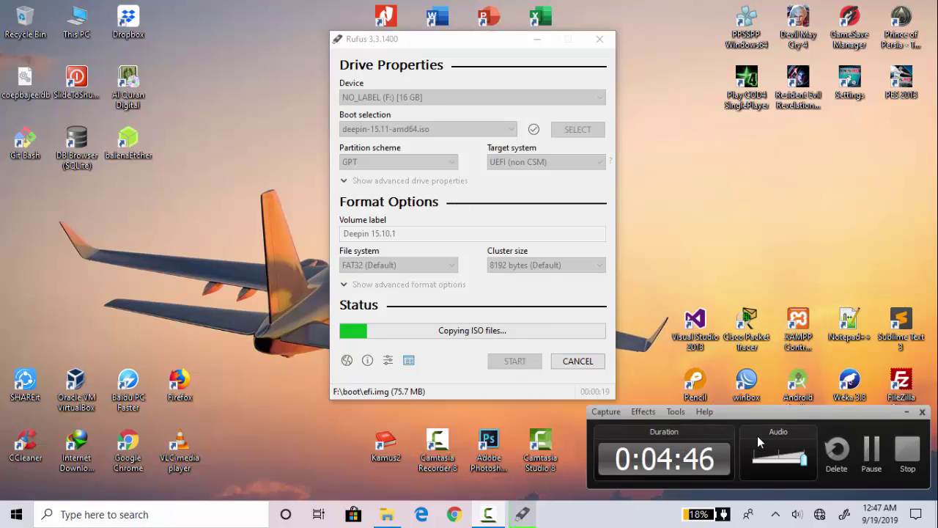
{"action": "left_click", "coordinate": [871, 448]}
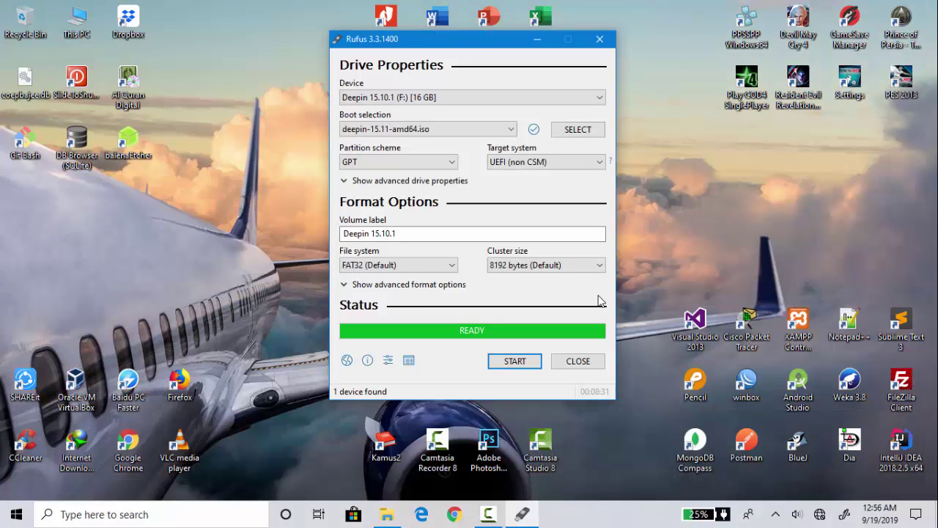
Close Rufus and open USB Drive (F:) in File Explorer.
{"action": "left_click", "coordinate": [583, 367]}
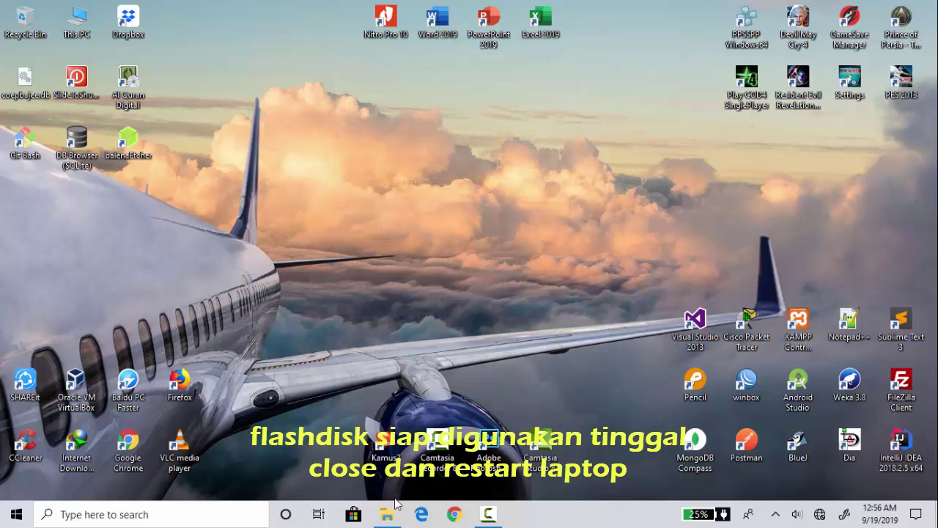
{"action": "left_click", "coordinate": [388, 522]}
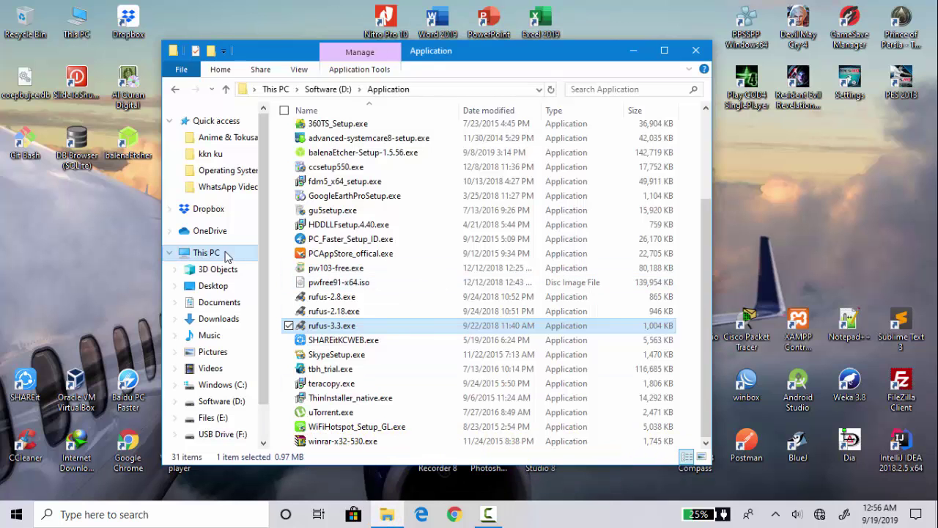
{"action": "left_click", "coordinate": [212, 255]}
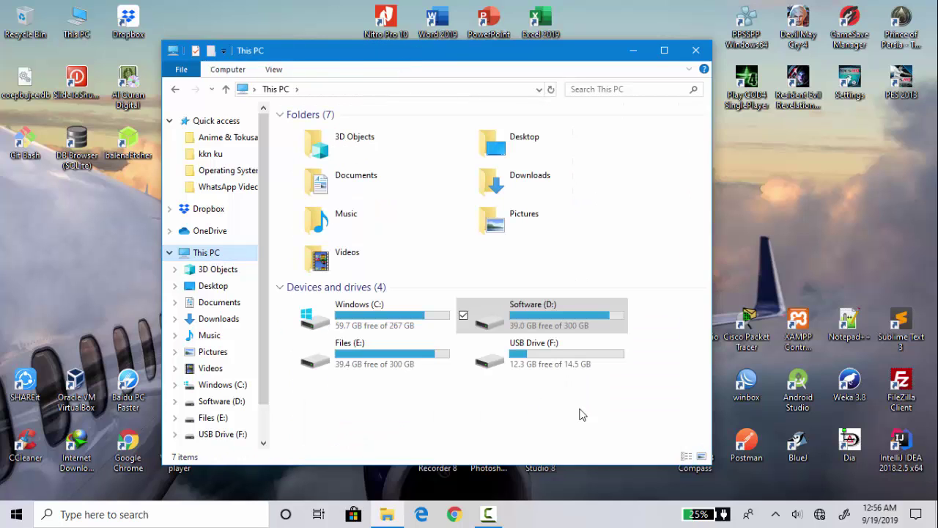
{"action": "double_click", "coordinate": [548, 363]}
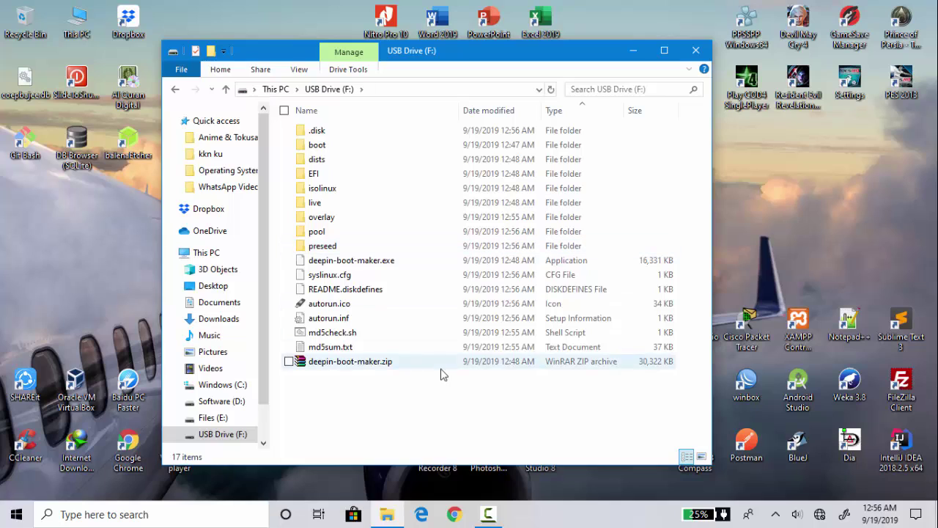
Refresh the USB drive's file listing and look through its files and folders from .disk to deepin-boot-maker.zip.
{"action": "right_click", "coordinate": [445, 416]}
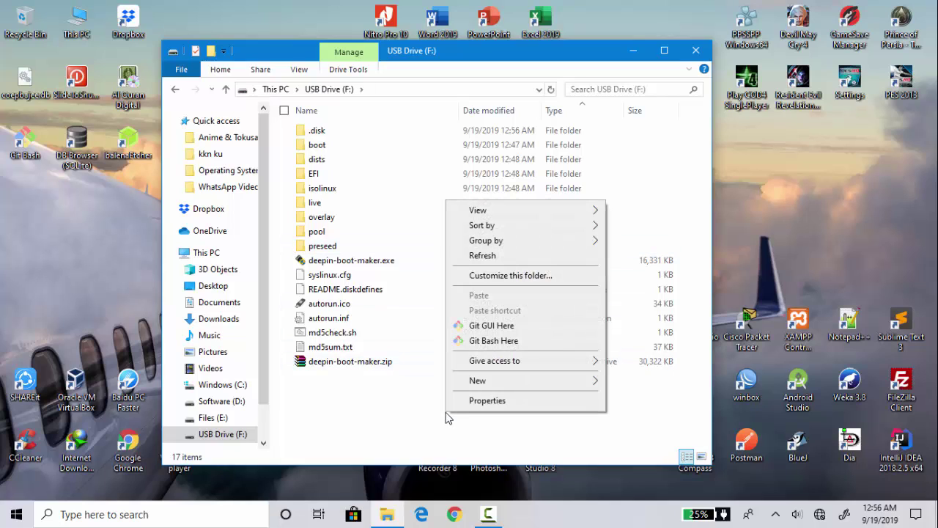
{"action": "left_click", "coordinate": [478, 258]}
{"action": "left_click", "coordinate": [400, 133]}
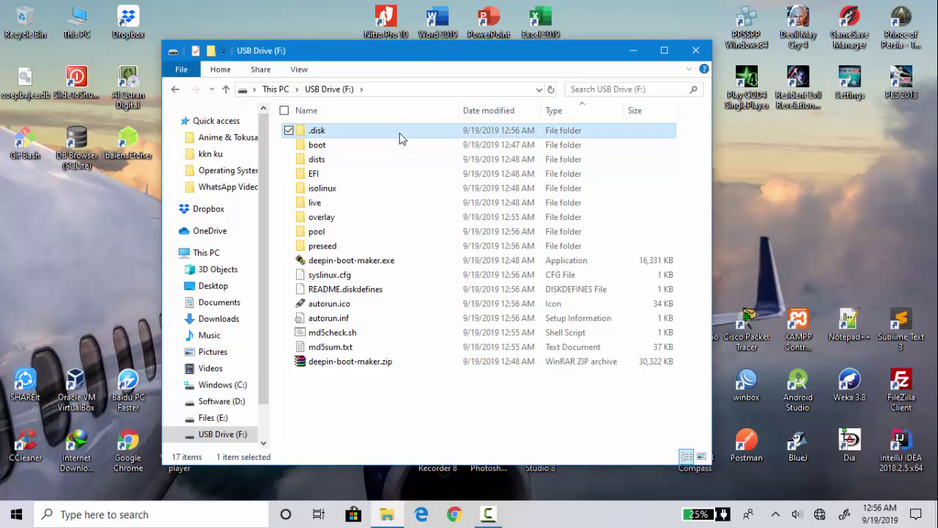
{"action": "key", "text": "Down"}
{"action": "key", "text": "Down"}
{"action": "key", "text": "Down"}
{"action": "key", "text": "Down"}
{"action": "key", "text": "Down"}
{"action": "key", "text": "Down"}
{"action": "key", "text": "Down"}
{"action": "key", "text": "Down"}
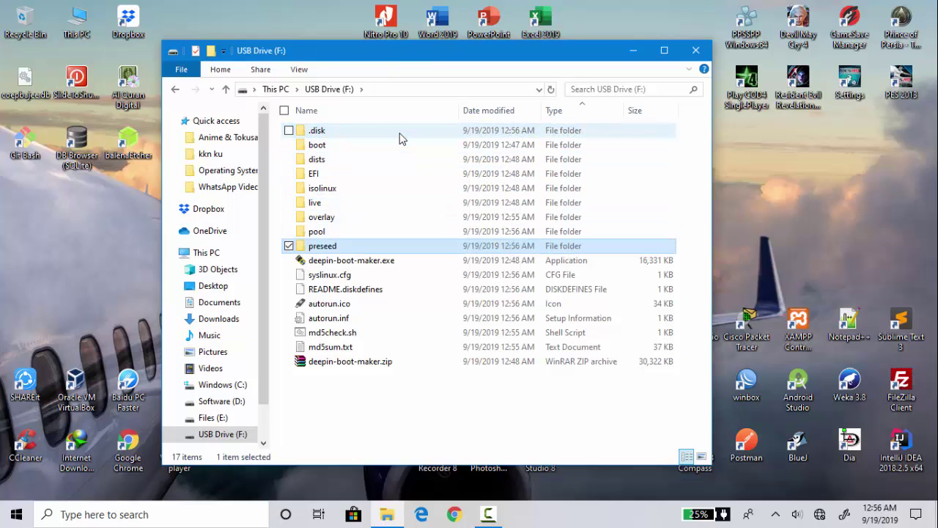
{"action": "key", "text": "Down"}
{"action": "key", "text": "Down"}
{"action": "key", "text": "Down"}
{"action": "key", "text": "Down"}
{"action": "key", "text": "Down"}
{"action": "key", "text": "Down"}
{"action": "key", "text": "Down"}
{"action": "key", "text": "Down"}
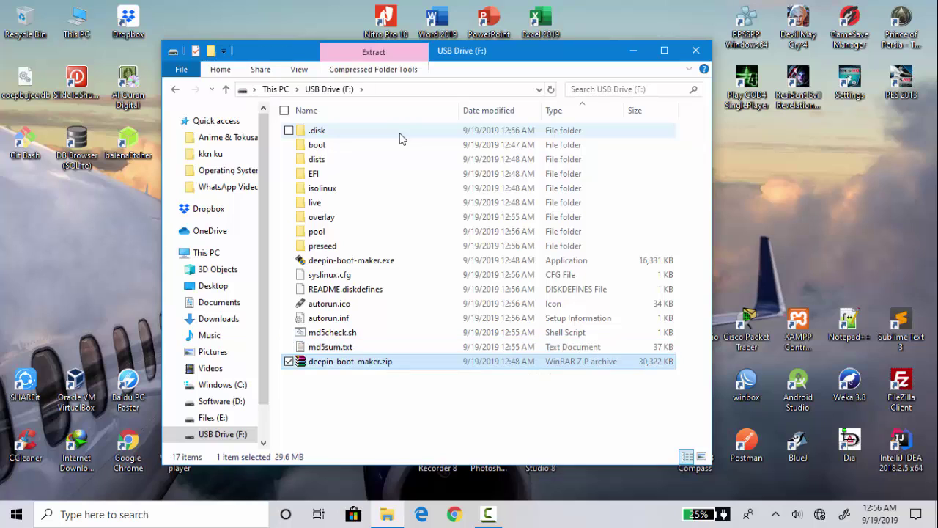
Return to This PC and minimize the File Explorer window.
{"action": "left_click", "coordinate": [220, 252]}
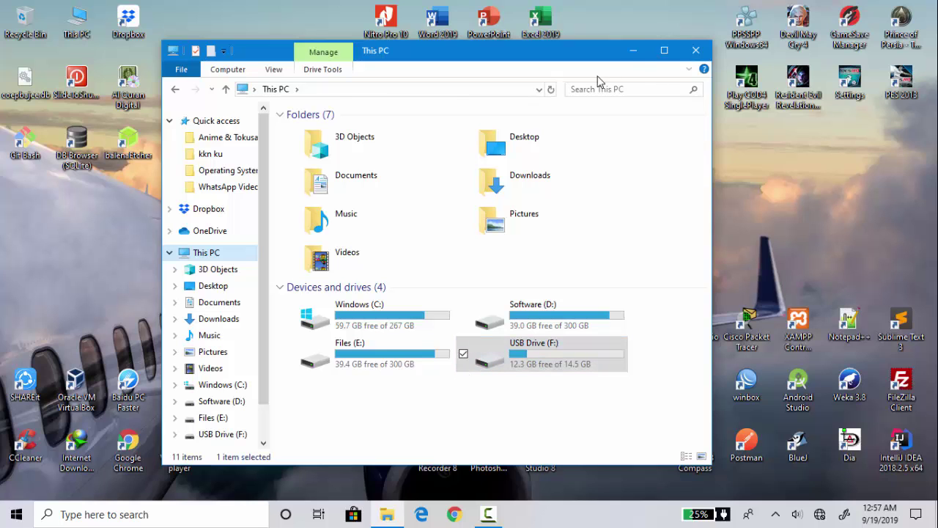
{"action": "left_click", "coordinate": [633, 54]}
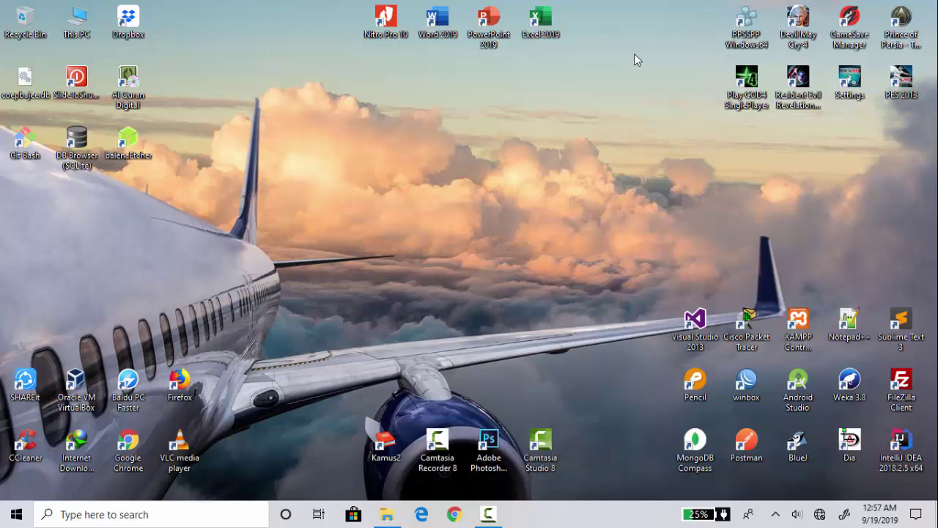
{"action": "left_click", "coordinate": [487, 513]}
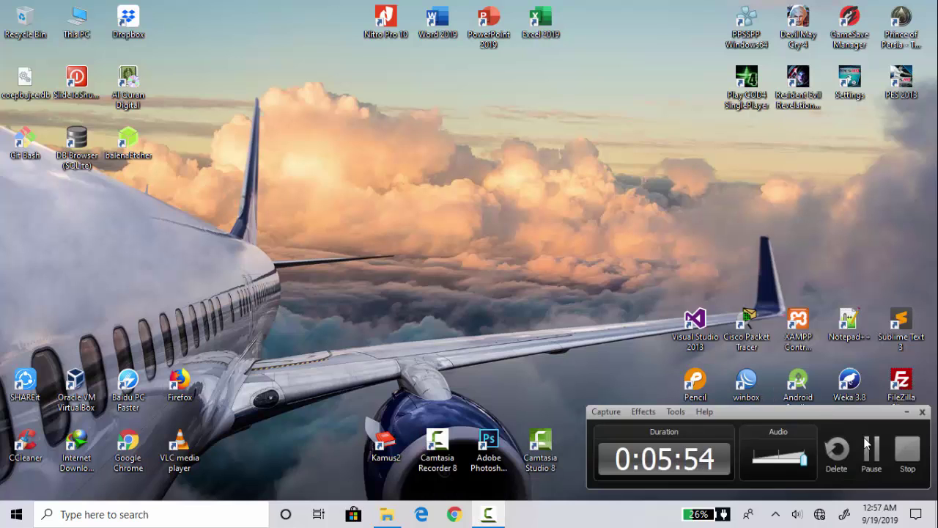